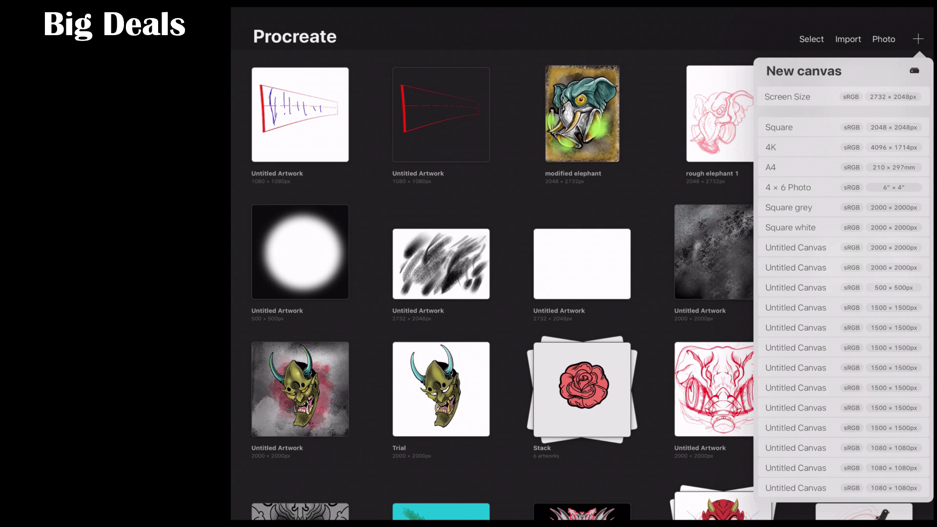
Bring up the Custom Canvas size screen for a new 1080 × 1080 px canvas
left_click(914, 71)
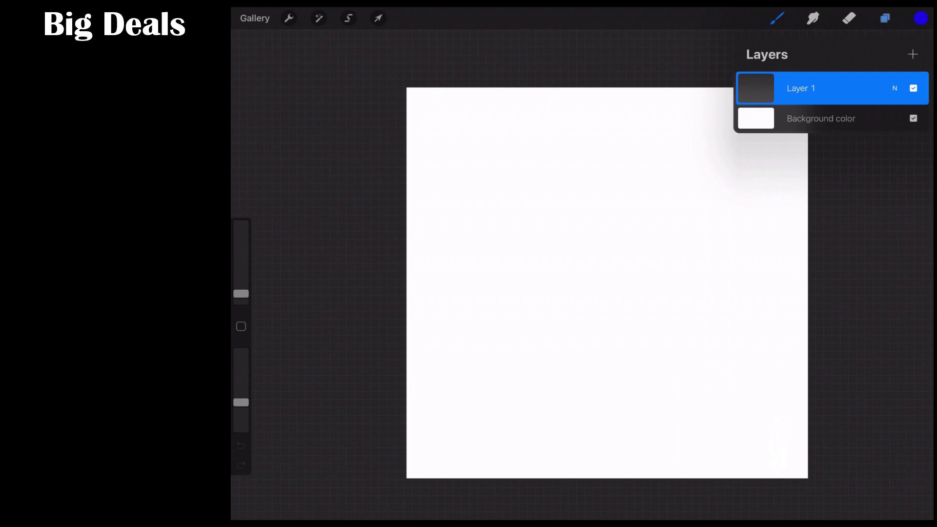
Rename Layer 1 to 'Base' from its layer options
left_click(756, 88)
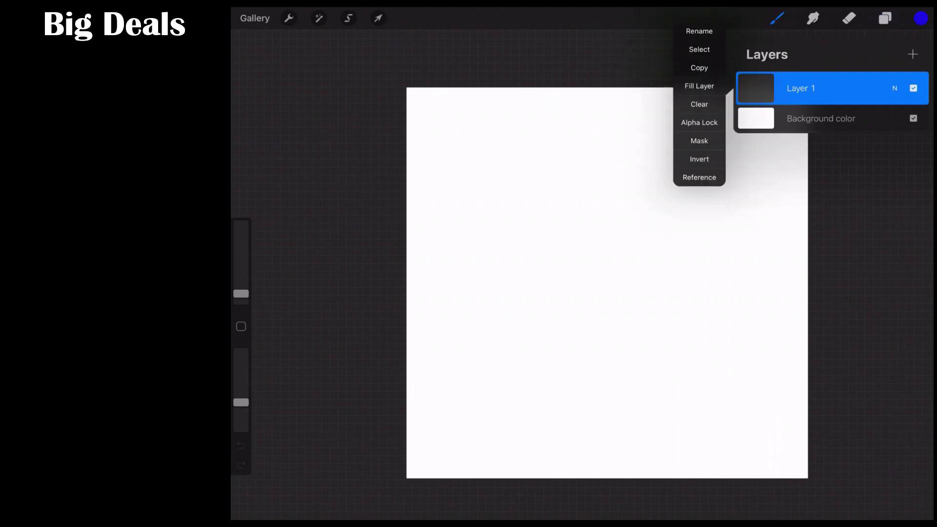
left_click(698, 30)
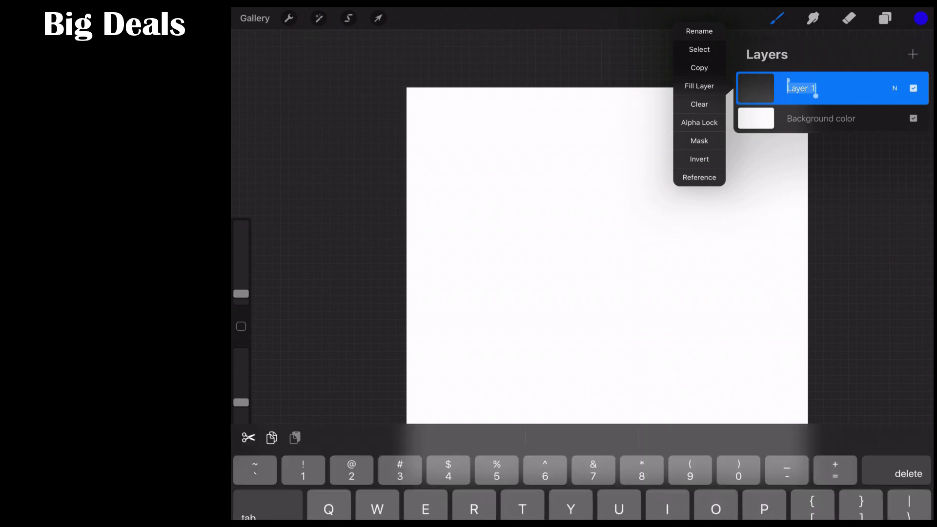
type("Base")
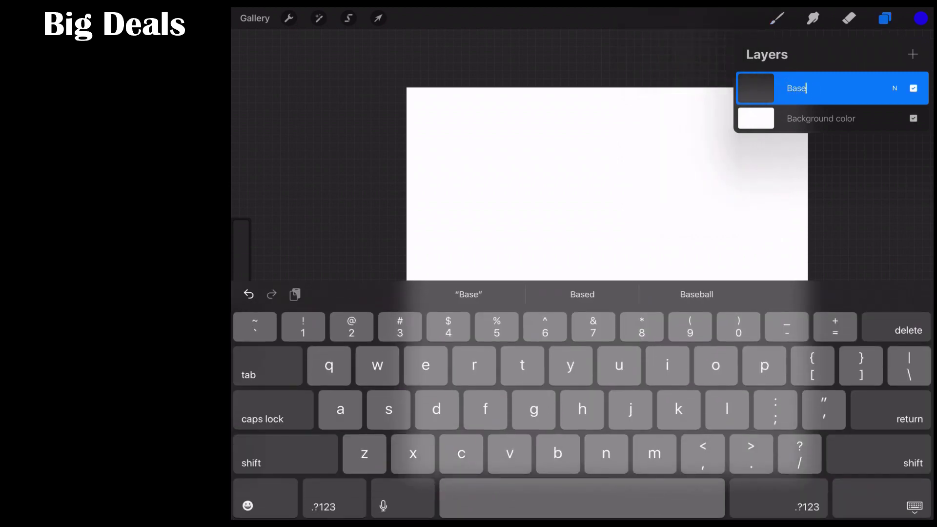
key("Return")
Pick blue and the Hard Brush, then draw a round closed outline mid-canvas
left_click(921, 18)
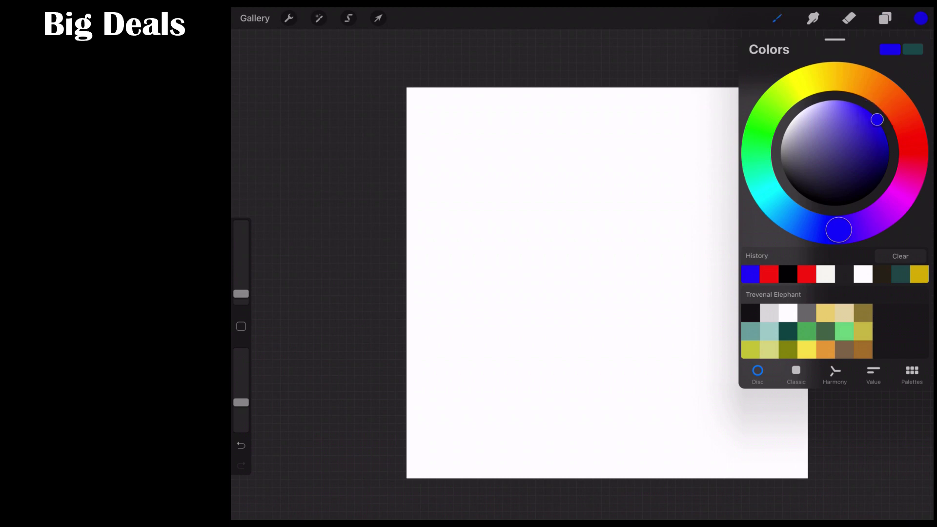
left_click(777, 18)
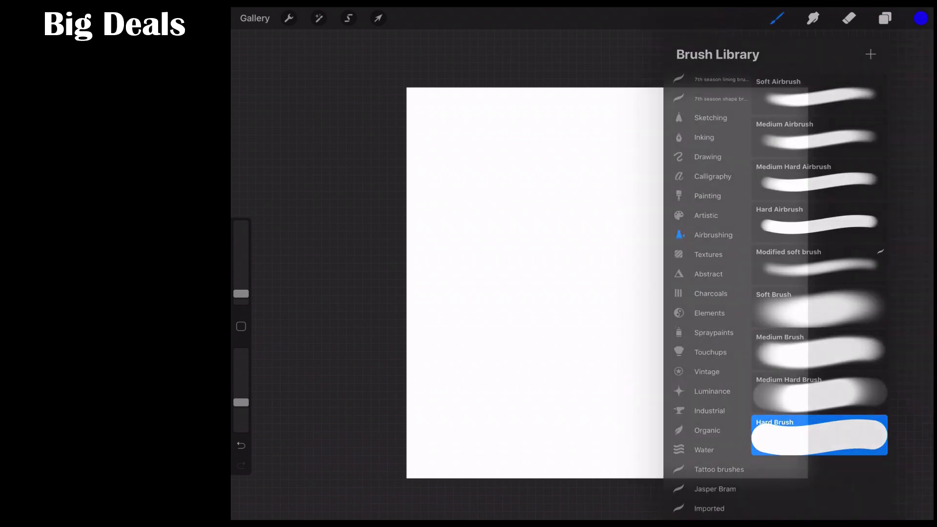
left_click(777, 18)
mouse_move(620, 334)
left_mouse_down()
mouse_move(552, 349)
mouse_move(500, 244)
mouse_move(632, 168)
mouse_move(727, 331)
mouse_move(592, 401)
mouse_move(519, 287)
mouse_move(526, 201)
left_mouse_up()
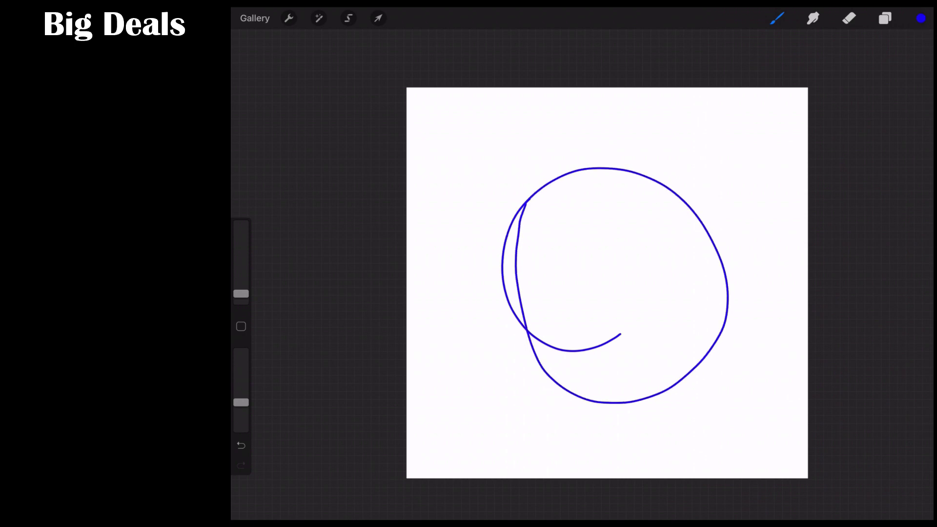
ColorDrop blue into the outline, retrying the fill of the left crescent
left_click_drag(921, 18, 611, 282)
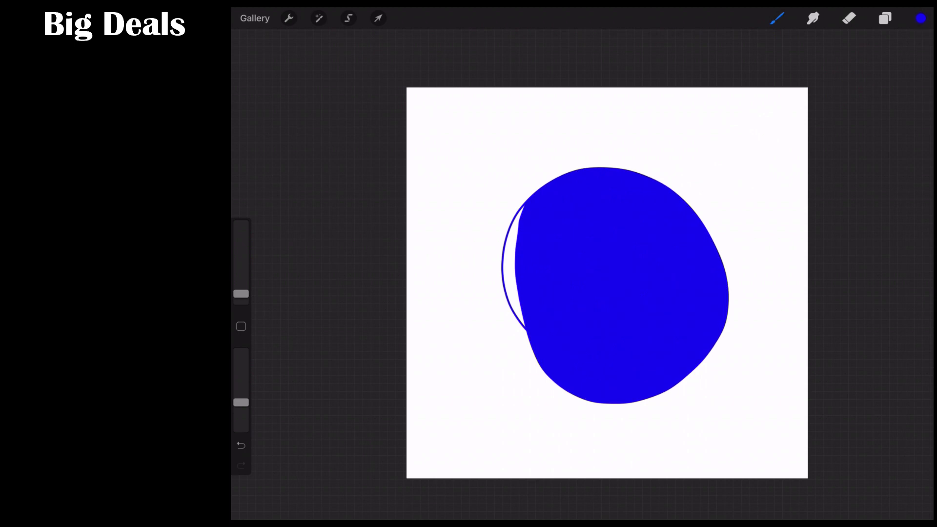
left_click_drag(921, 18, 509, 263)
left_click(241, 445)
left_click_drag(921, 18, 509, 277)
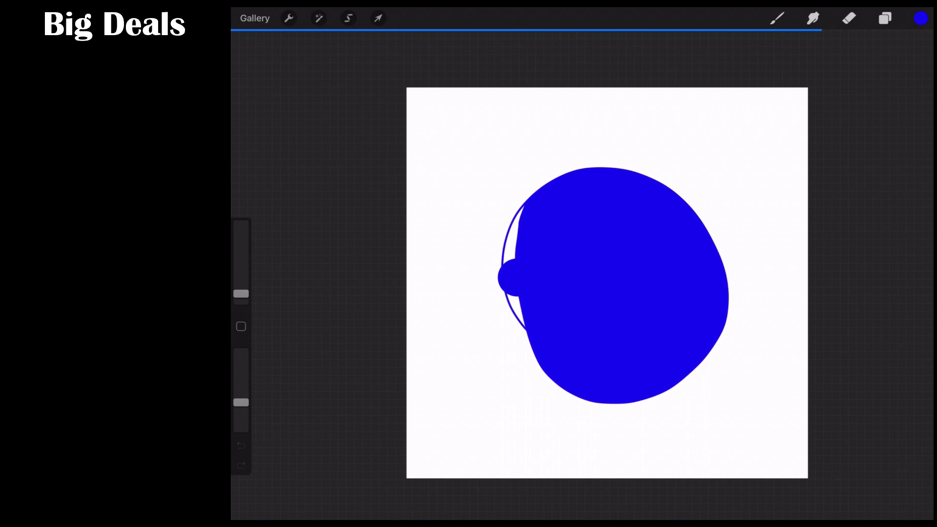
left_click(241, 445)
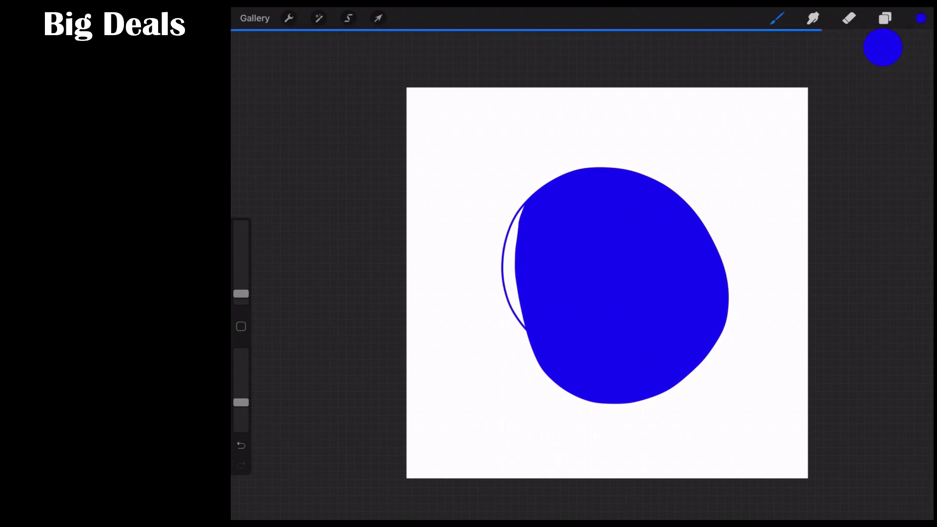
left_click_drag(921, 18, 510, 276)
Set the Hard Brush to about 14% and paint over the leftover white crescent and notch
left_click(777, 18)
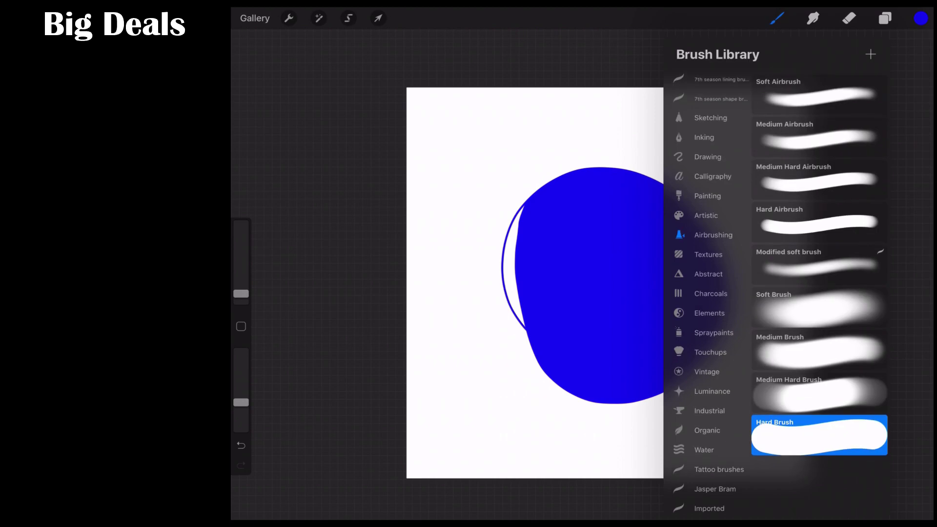
left_click(777, 18)
left_click_drag(241, 293, 241, 270)
mouse_move(521, 206)
left_mouse_down()
mouse_move(503, 266)
mouse_move(525, 328)
left_mouse_up()
left_click(885, 18)
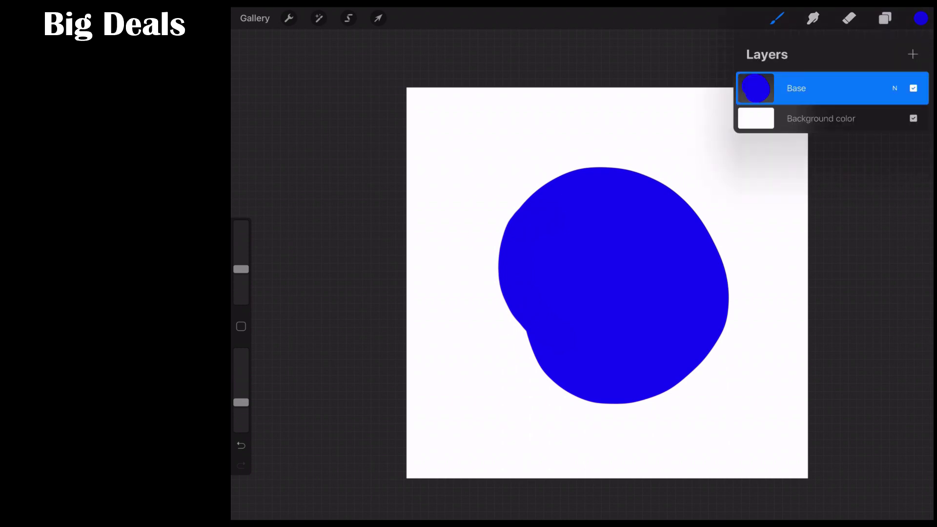
Choose Mask from the Base layer's options to attach a layer mask
left_click(756, 87)
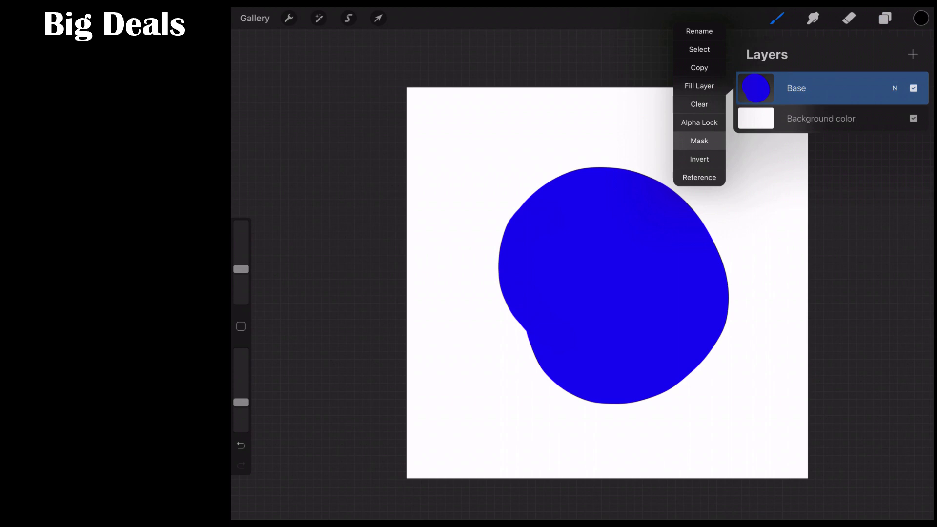
left_click(699, 141)
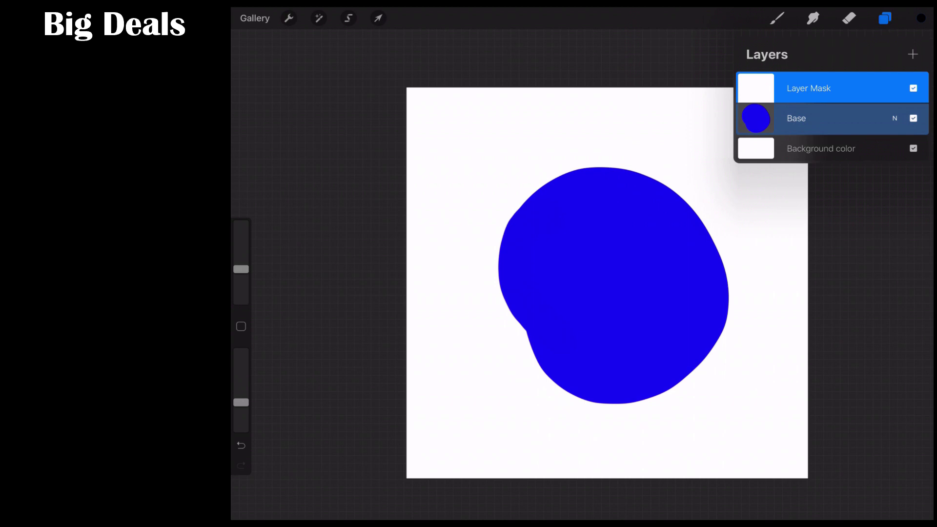
left_click(921, 18)
With black on the mask, hide bites from the blob's right edge and top
left_click_drag(856, 182, 858, 202)
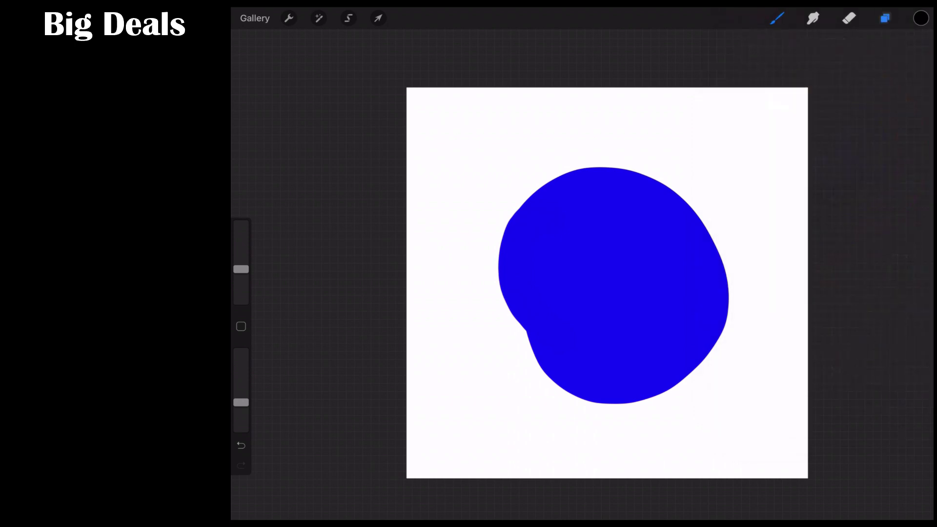
left_click(884, 18)
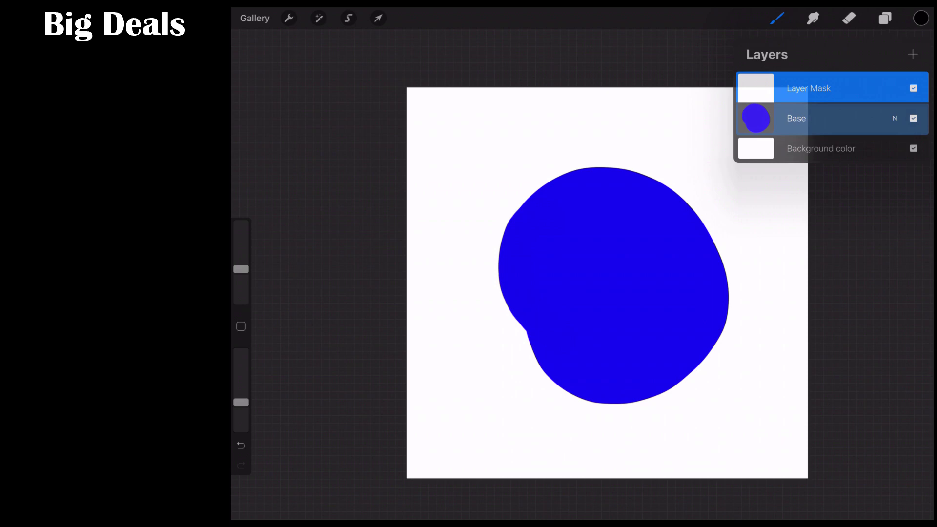
mouse_move(725, 288)
left_mouse_down()
mouse_move(690, 230)
mouse_move(691, 211)
mouse_move(629, 207)
mouse_move(607, 183)
mouse_move(597, 190)
mouse_move(571, 176)
mouse_move(606, 211)
mouse_move(557, 183)
left_mouse_up()
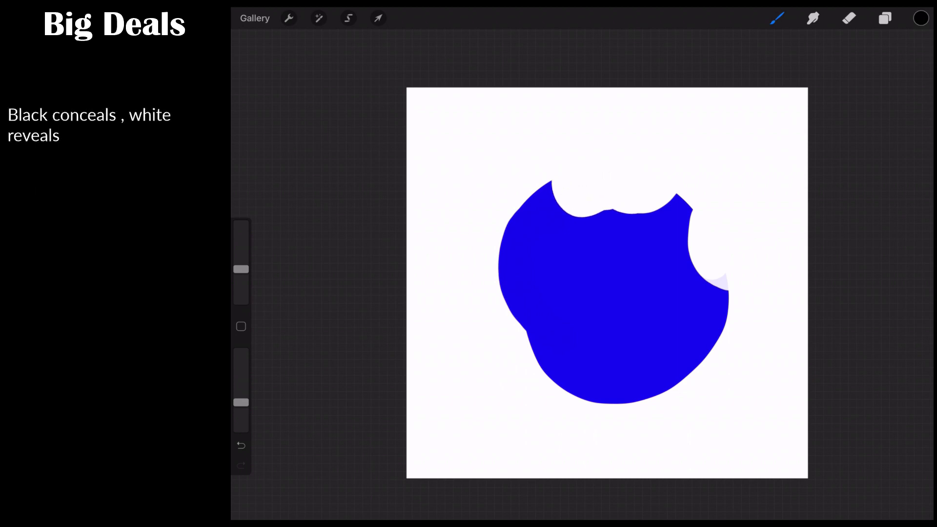
left_click_drag(585, 217, 541, 188)
Dab six round holes inside the blob on the mask
left_click(651, 269)
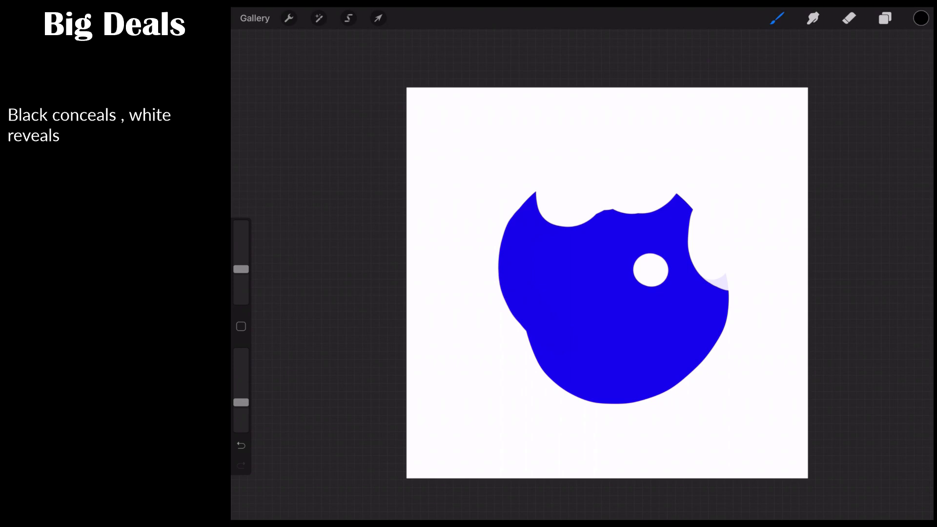
left_click(681, 304)
left_click(661, 346)
left_click(615, 329)
left_click(593, 295)
left_click(613, 249)
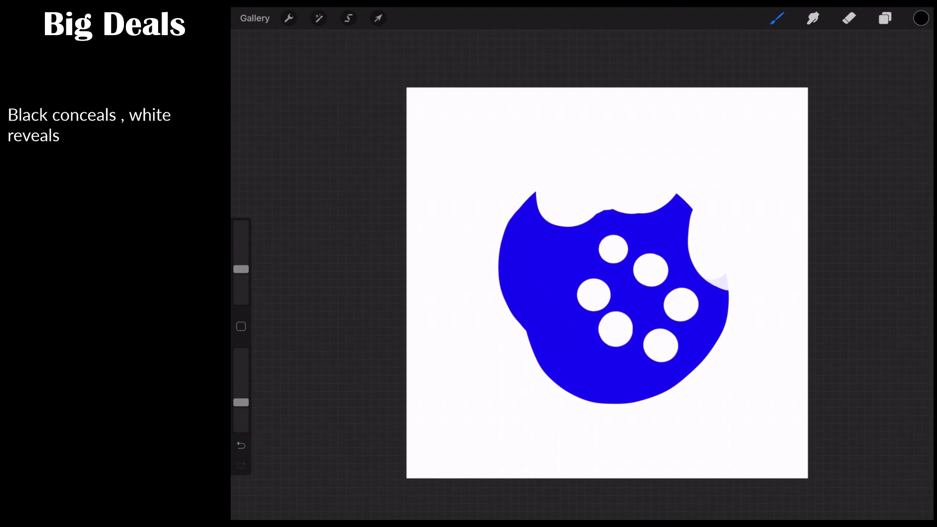
left_click(885, 18)
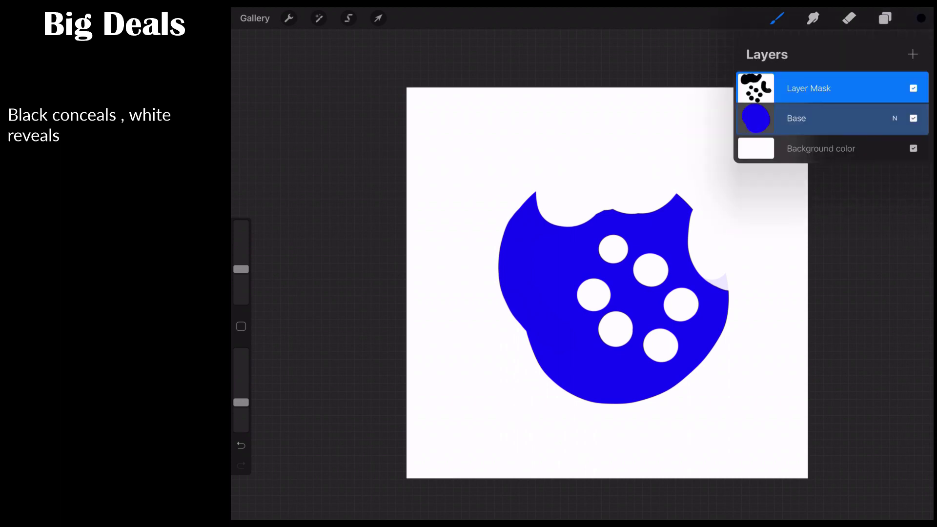
Switch to light grey and paint over the six holes on the mask
left_click(921, 18)
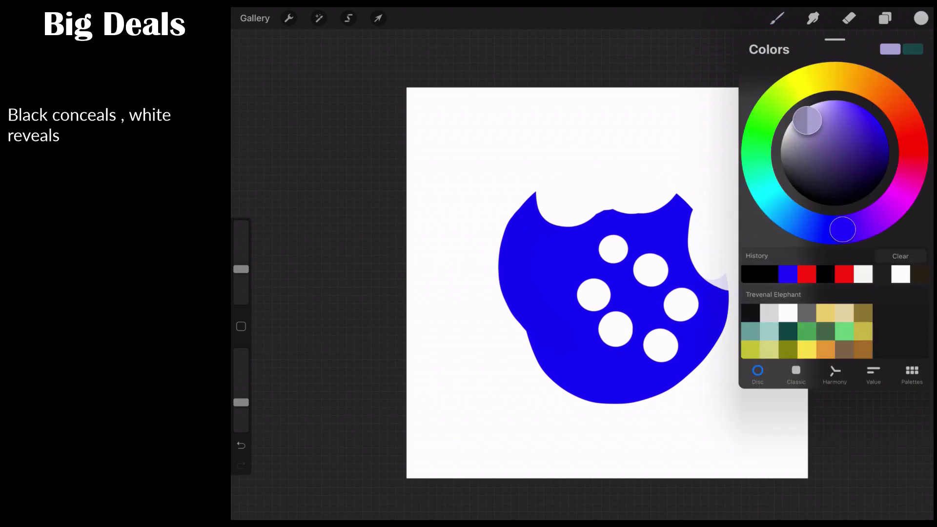
left_click_drag(807, 120, 792, 119)
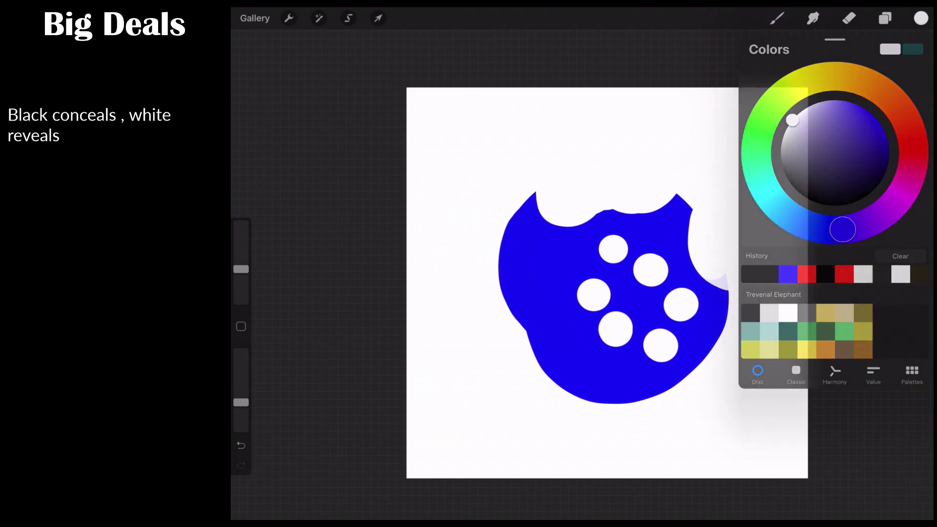
left_click_drag(666, 259, 644, 286)
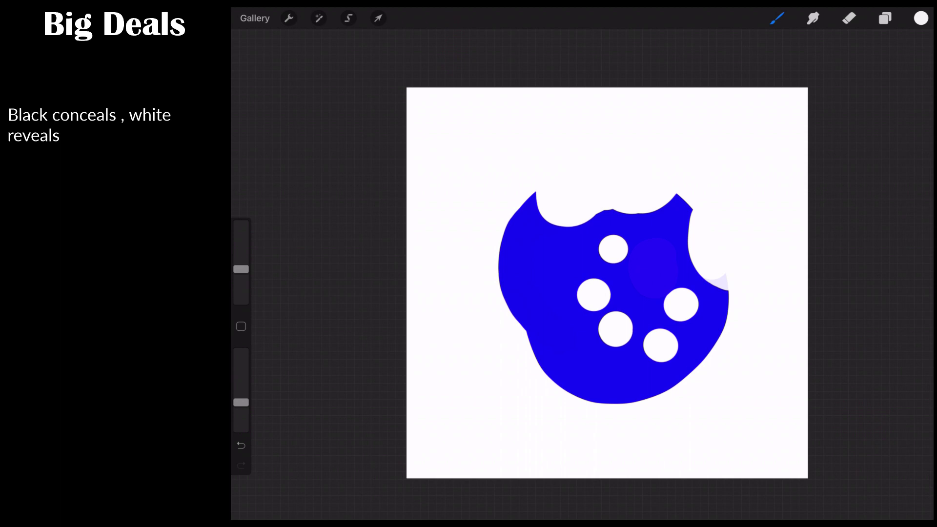
mouse_move(627, 239)
left_mouse_down()
mouse_move(600, 256)
mouse_move(622, 261)
mouse_move(610, 317)
left_mouse_up()
mouse_move(607, 286)
left_mouse_down()
mouse_move(644, 341)
mouse_move(603, 342)
mouse_move(675, 350)
left_mouse_up()
left_click_drag(666, 290, 695, 317)
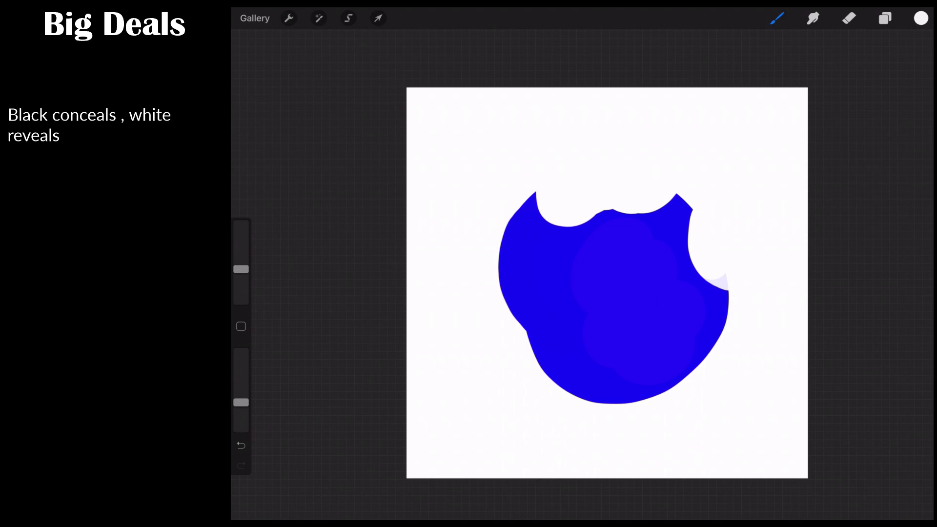
Fill back in the right-edge bite, the top notch and the thin top arc
mouse_move(722, 288)
left_mouse_down()
mouse_move(693, 239)
mouse_move(690, 212)
mouse_move(720, 266)
left_mouse_up()
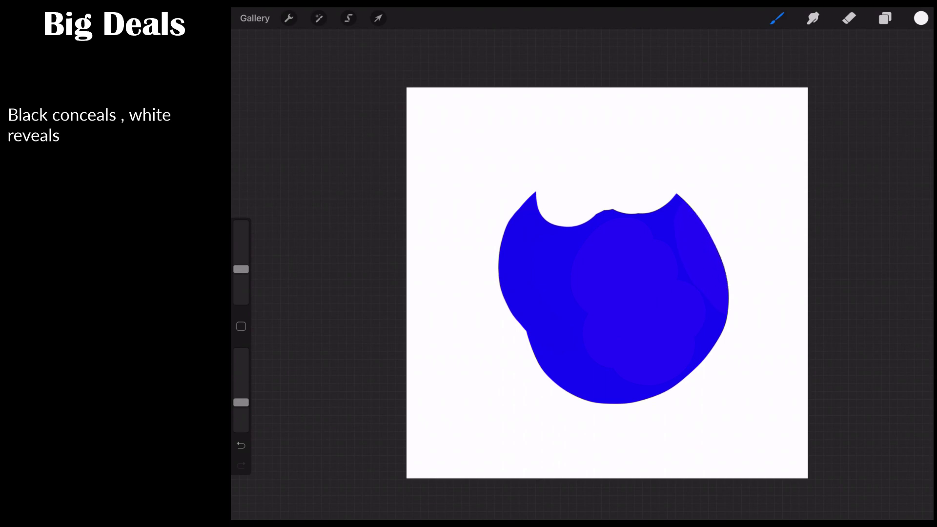
mouse_move(676, 195)
left_mouse_down()
mouse_move(644, 178)
mouse_move(541, 196)
mouse_move(610, 214)
mouse_move(654, 195)
left_mouse_up()
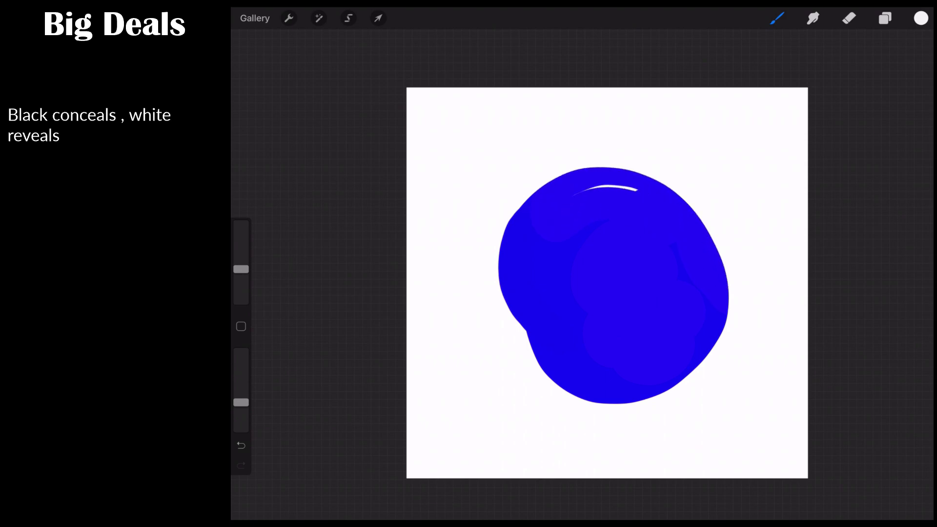
left_click_drag(576, 194, 637, 189)
left_click(885, 18)
Select the Base layer itself rather than its mask in the layer list
left_click(811, 118)
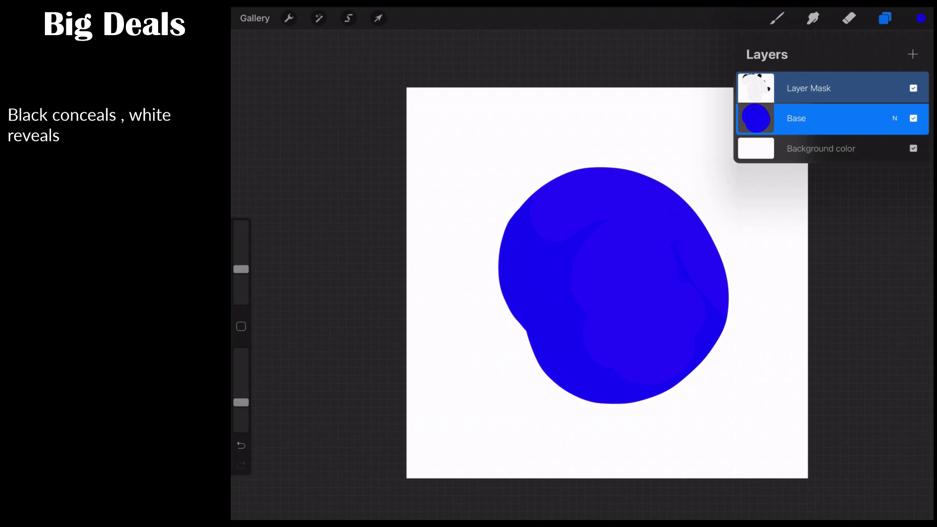
Pick a greyish purple colour and select the Layer Mask to paint on
left_click(921, 18)
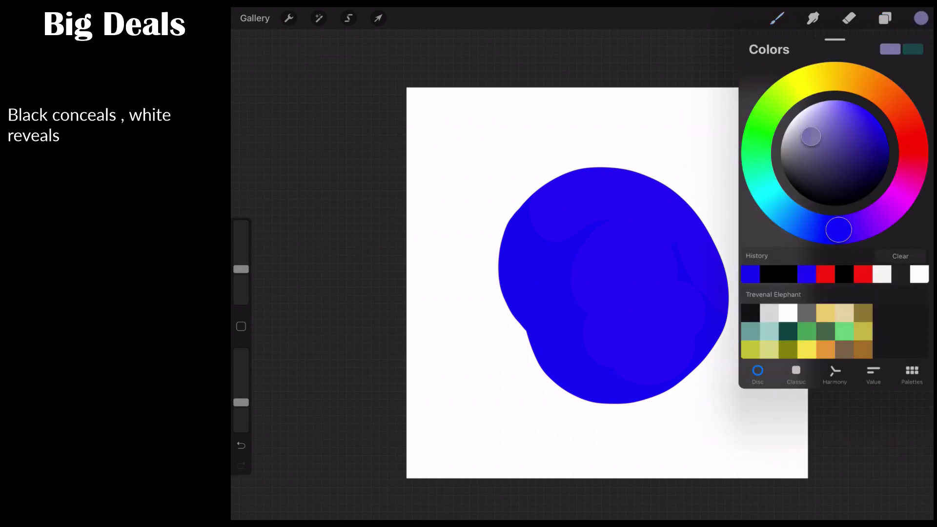
left_click_drag(808, 142, 780, 156)
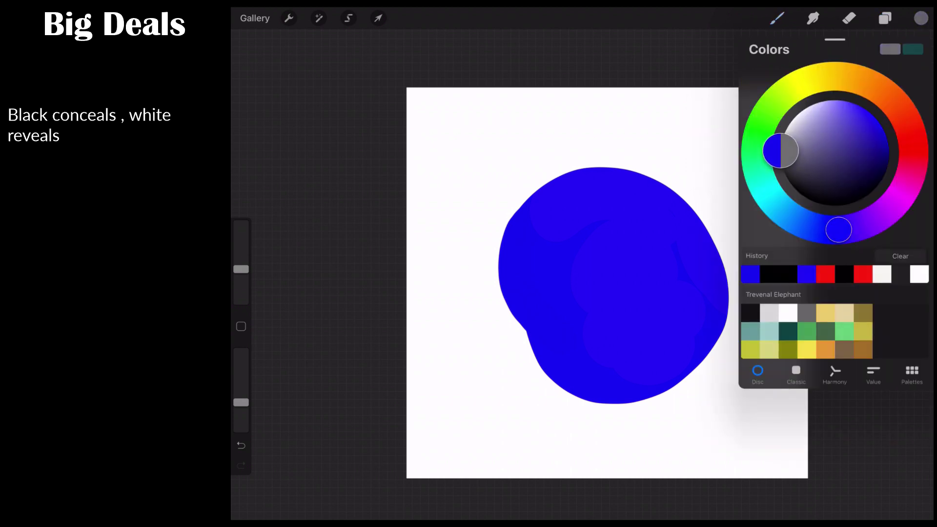
left_click(776, 18)
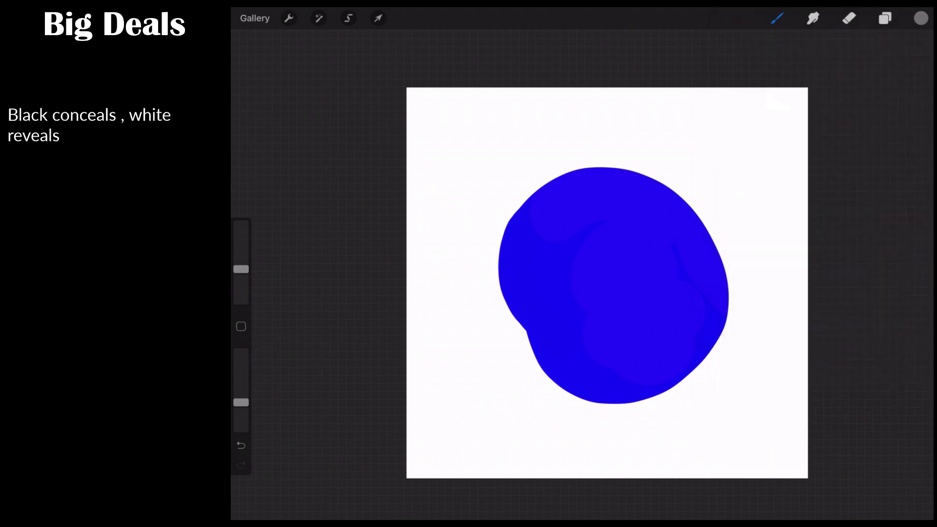
left_click(884, 18)
left_click(809, 88)
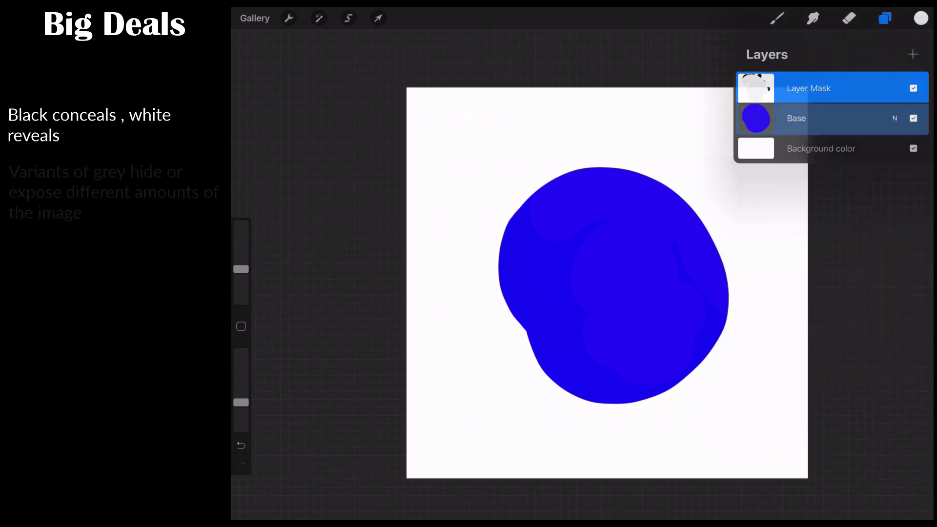
left_click(885, 18)
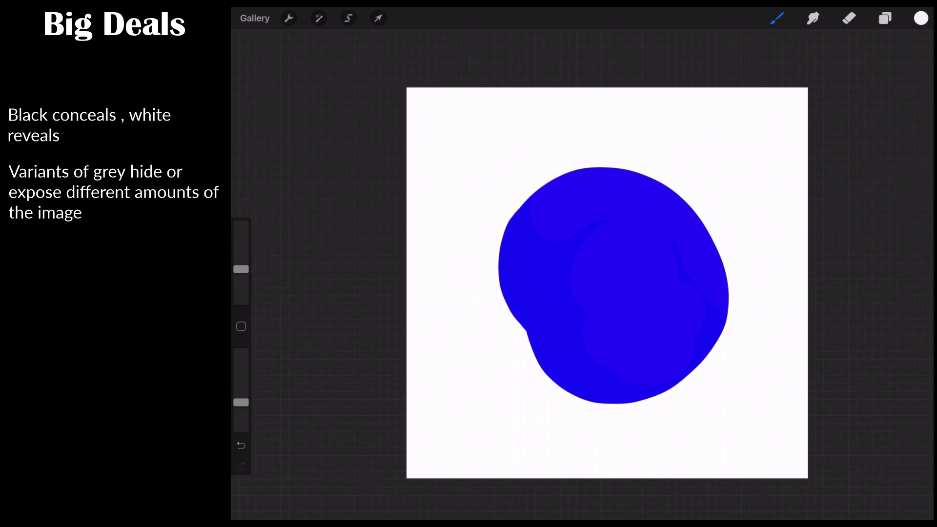
Paint light grey over the blob's right side, fading it to a pale lavender band
left_click(885, 18)
left_click(921, 19)
left_click(921, 18)
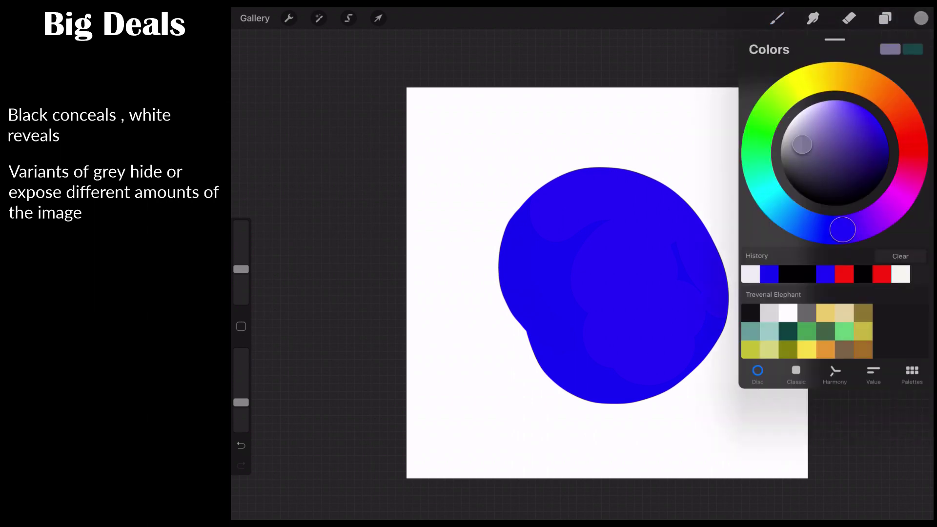
left_click_drag(801, 140, 785, 169)
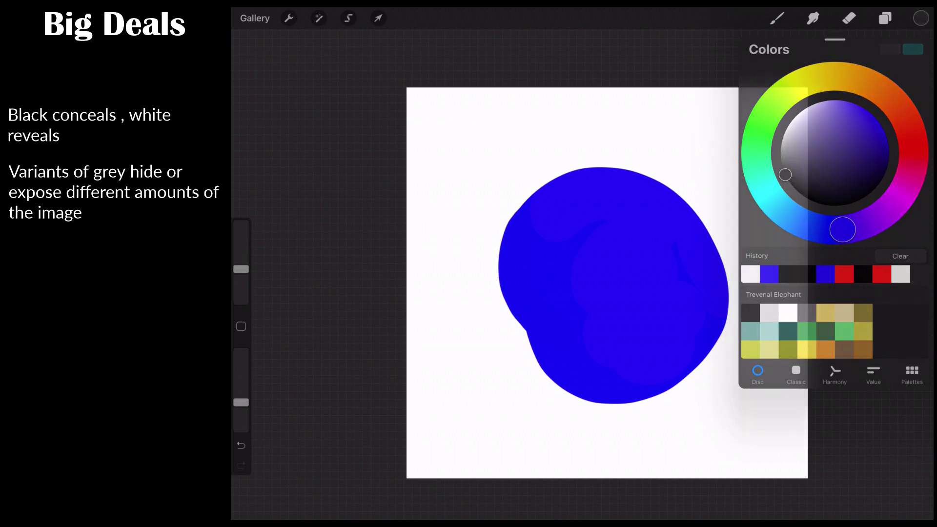
left_click(921, 18)
mouse_move(694, 214)
left_mouse_down()
mouse_move(718, 290)
mouse_move(696, 317)
mouse_move(677, 195)
mouse_move(702, 341)
left_mouse_up()
mouse_move(676, 195)
left_mouse_down()
mouse_move(702, 361)
mouse_move(691, 375)
left_mouse_up()
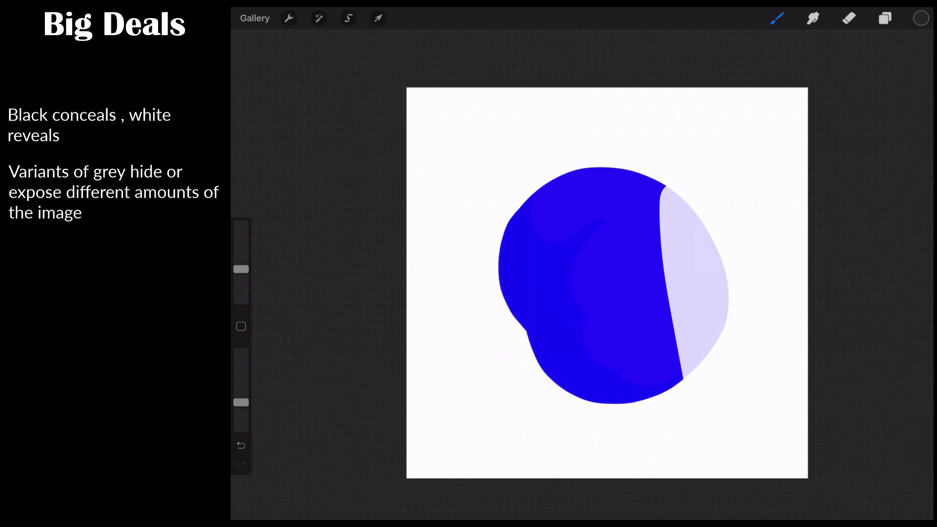
left_click_drag(658, 183, 681, 380)
left_click_drag(653, 225, 674, 380)
Change the paint colour to black
left_click(921, 18)
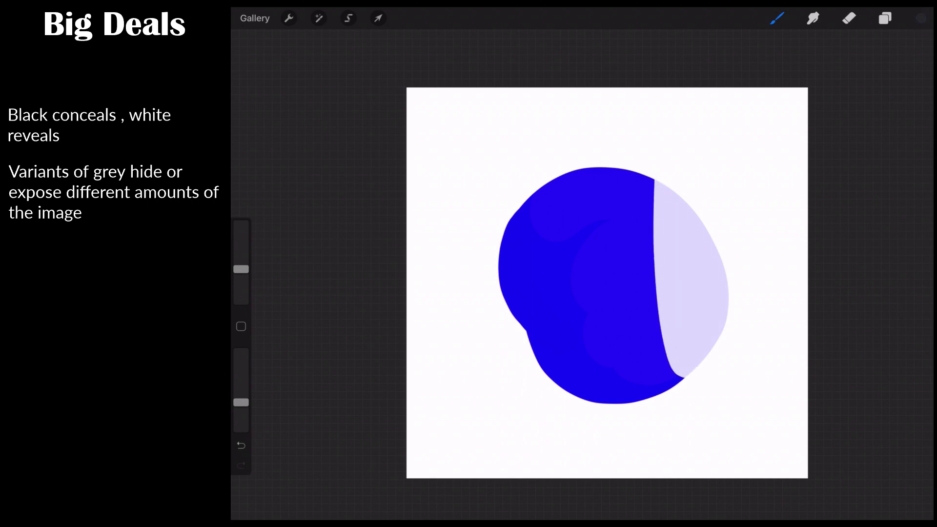
left_click(921, 18)
left_click_drag(794, 182, 827, 205)
Paint black over the lavender right side of the blob to hide it
left_click(921, 18)
mouse_move(703, 200)
left_mouse_down()
mouse_move(661, 205)
mouse_move(657, 259)
mouse_move(683, 371)
left_mouse_up()
left_click_drag(703, 226, 701, 353)
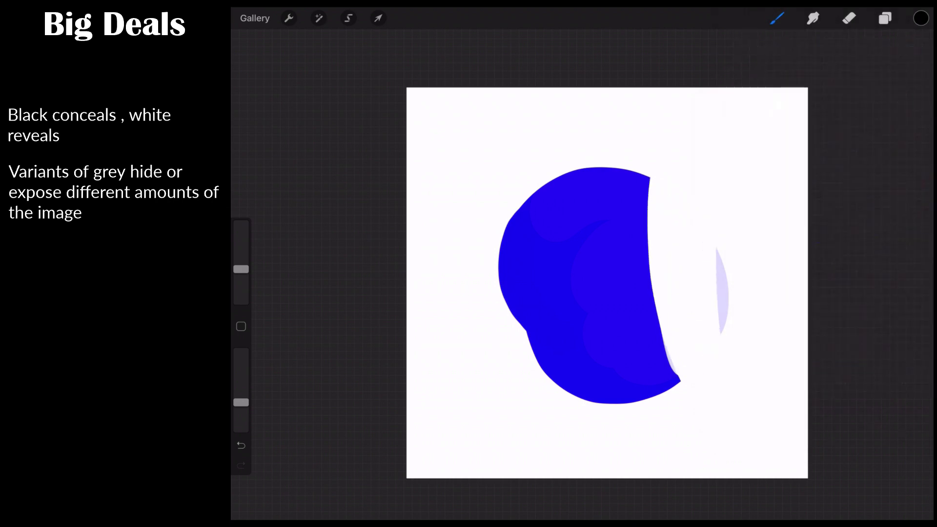
left_click_drag(721, 249, 722, 332)
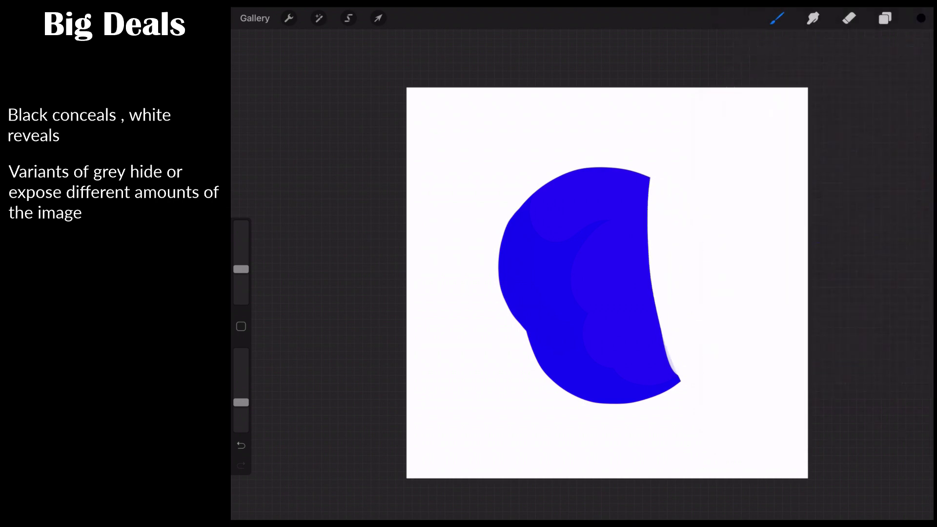
Repaint the right side in white to restore the solid blue, including the lower-right notch
left_click(921, 18)
left_click_drag(800, 114, 810, 106)
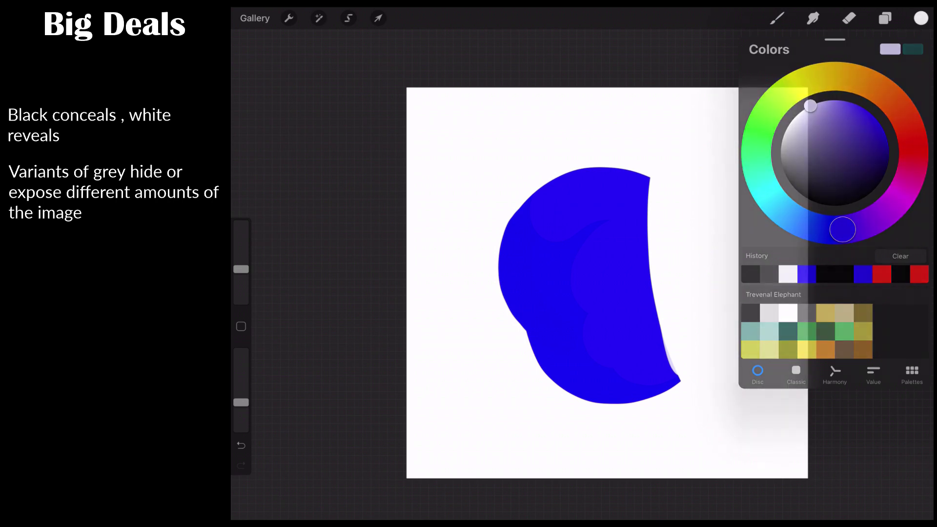
left_click(921, 18)
left_click_drag(652, 181, 663, 291)
mouse_move(655, 295)
left_mouse_down()
mouse_move(683, 205)
mouse_move(712, 342)
mouse_move(717, 254)
mouse_move(726, 312)
left_mouse_up()
left_click_drag(702, 359, 714, 344)
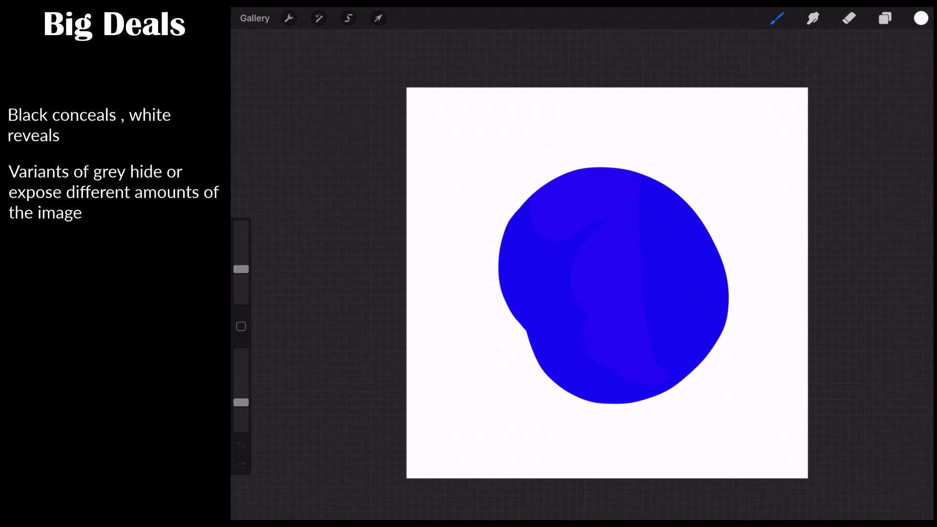
left_click(885, 18)
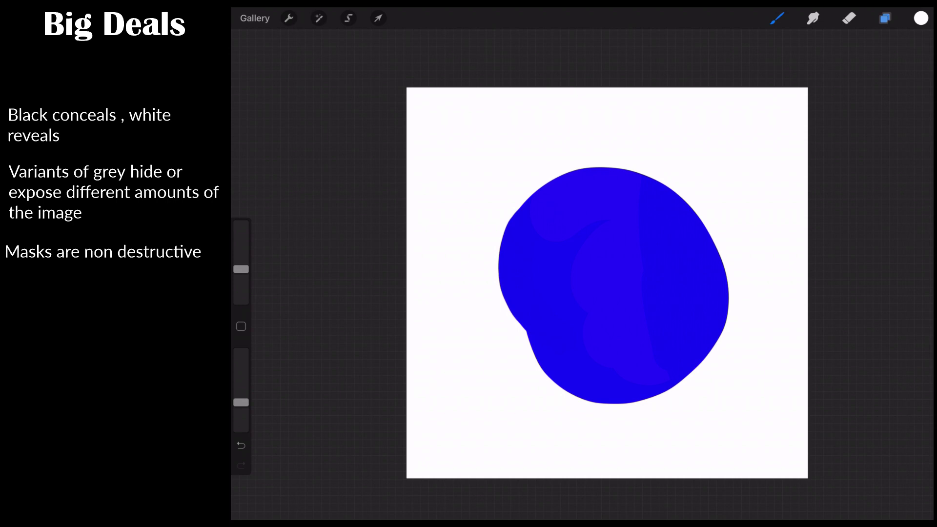
Add Layer 3 above the mask, pick a dark colour and the Inking > Modified Studio Pen
left_click(885, 19)
left_click(913, 54)
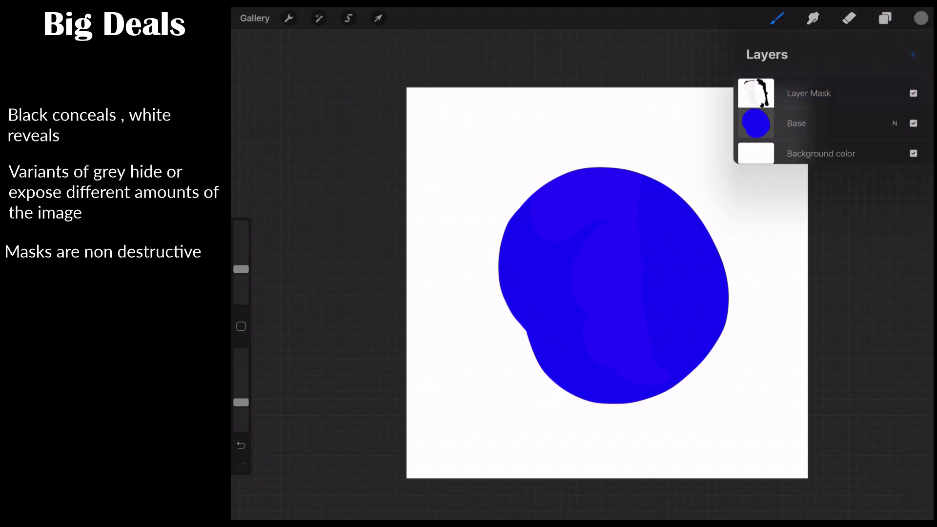
left_click(921, 18)
left_click(795, 188)
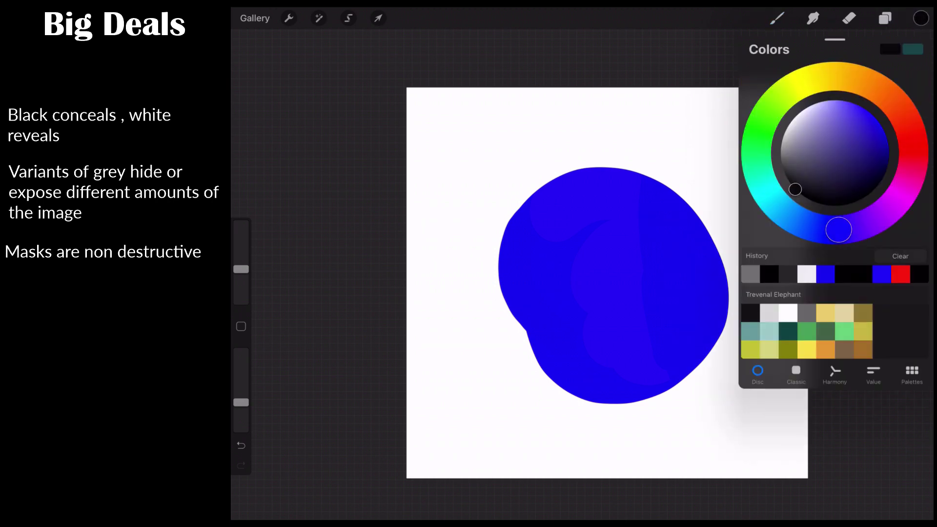
left_click(777, 18)
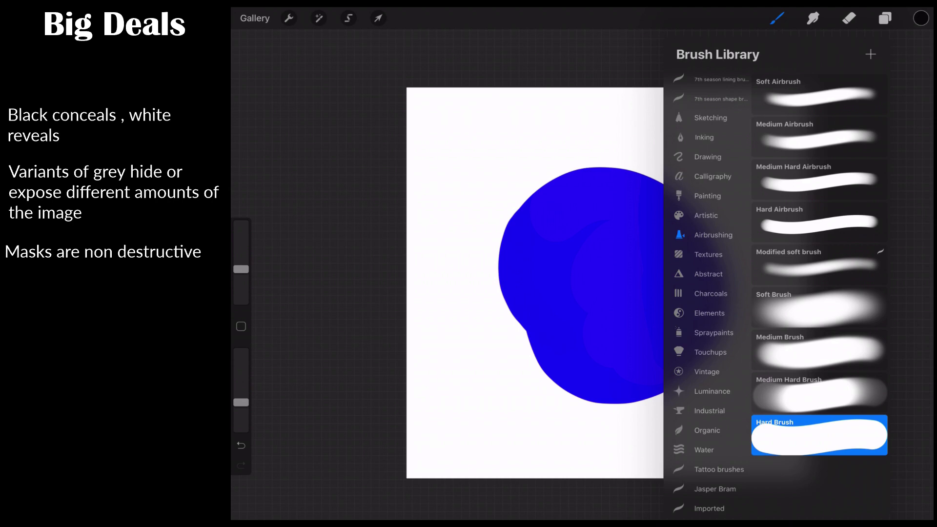
left_click(704, 137)
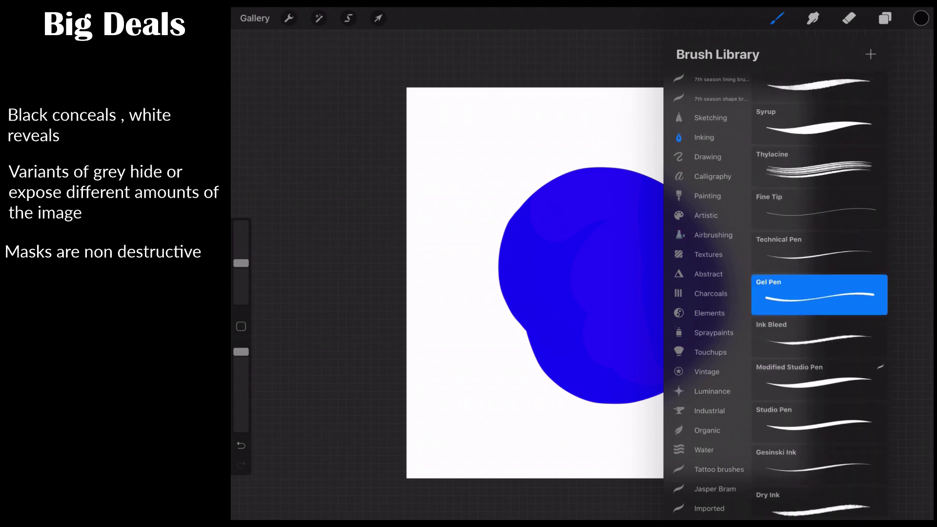
left_click(810, 379)
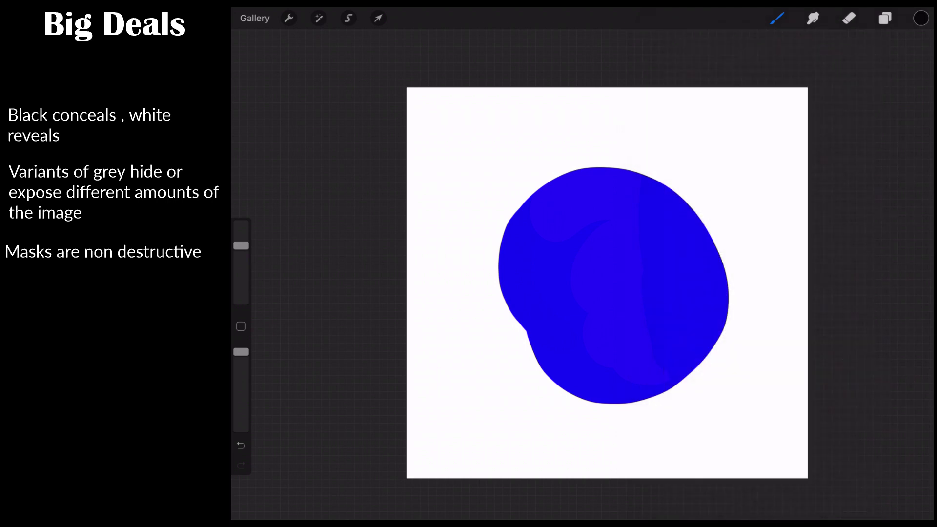
Trace a thick black stroke along the blob's left edge, then select Layer Mask with black colour
mouse_move(559, 165)
left_mouse_down()
mouse_move(523, 210)
mouse_move(510, 317)
mouse_move(542, 378)
mouse_move(644, 410)
left_mouse_up()
left_click(884, 18)
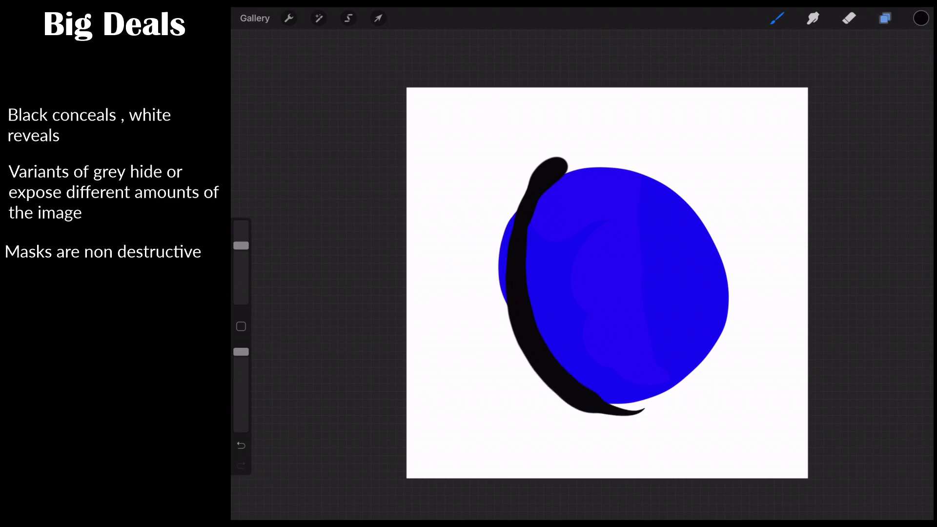
left_click(885, 18)
left_click(808, 122)
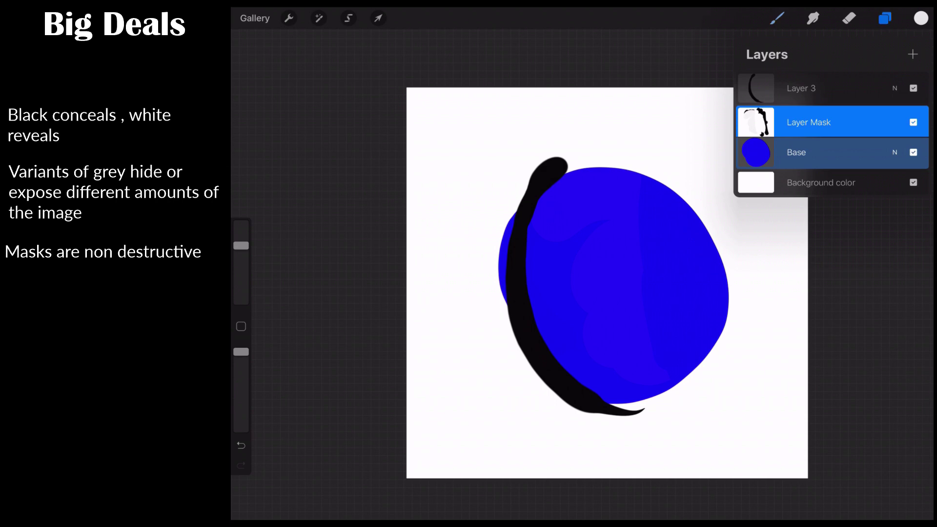
left_click(921, 18)
left_click(812, 175)
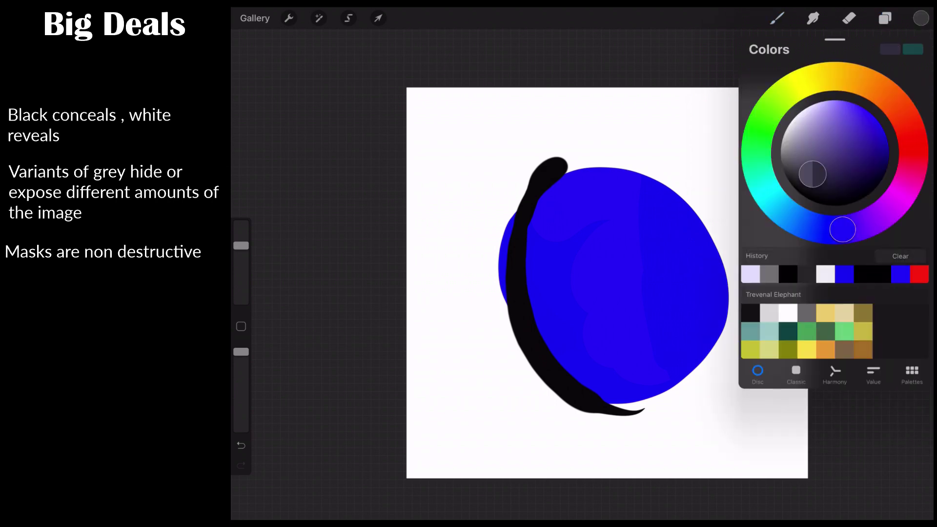
left_click_drag(813, 175, 807, 198)
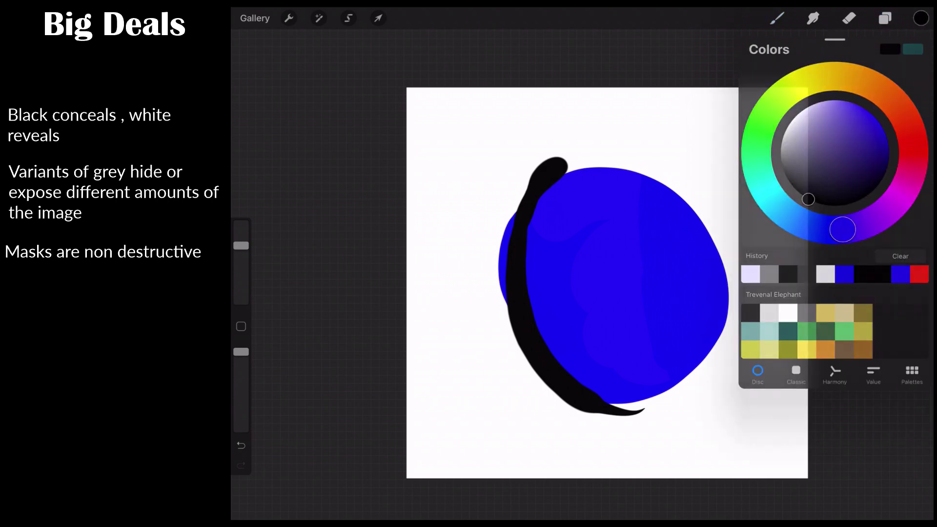
left_click(921, 18)
Paint black on the mask inside the outline, then switch to white and the Eraser
left_click(777, 18)
mouse_move(503, 293)
left_mouse_down()
mouse_move(512, 214)
mouse_move(527, 279)
left_mouse_up()
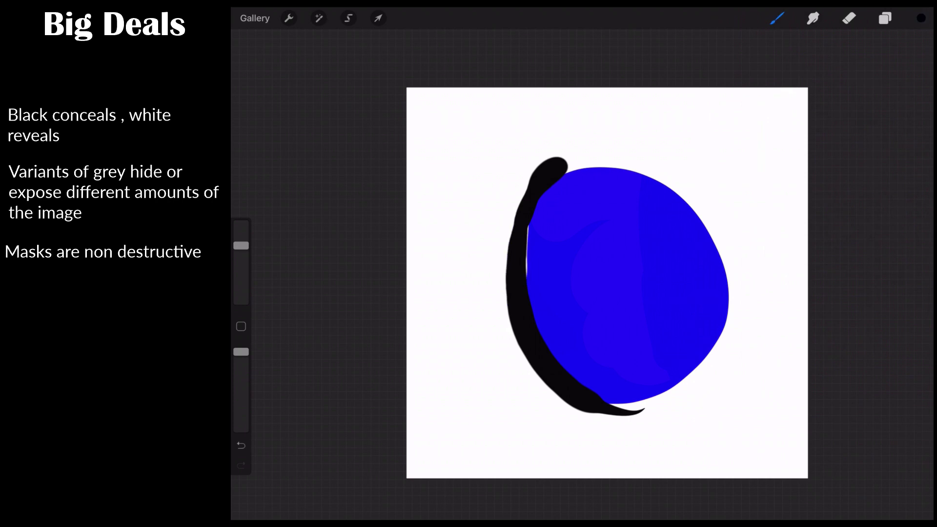
left_click(921, 18)
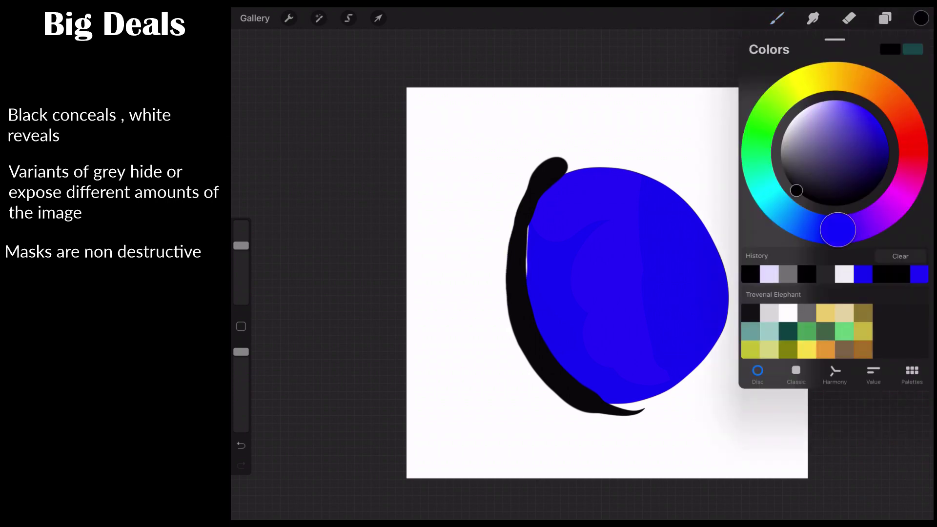
left_click(844, 274)
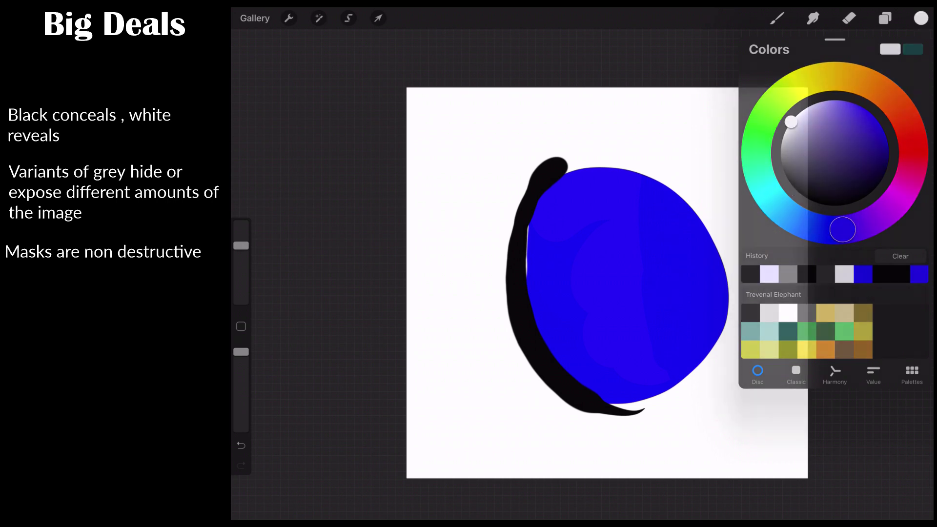
left_click(777, 18)
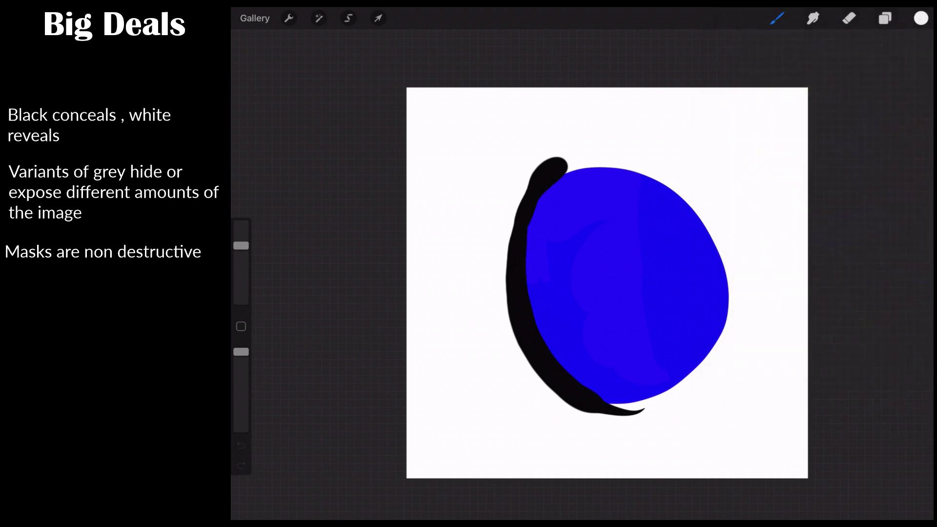
left_click(849, 18)
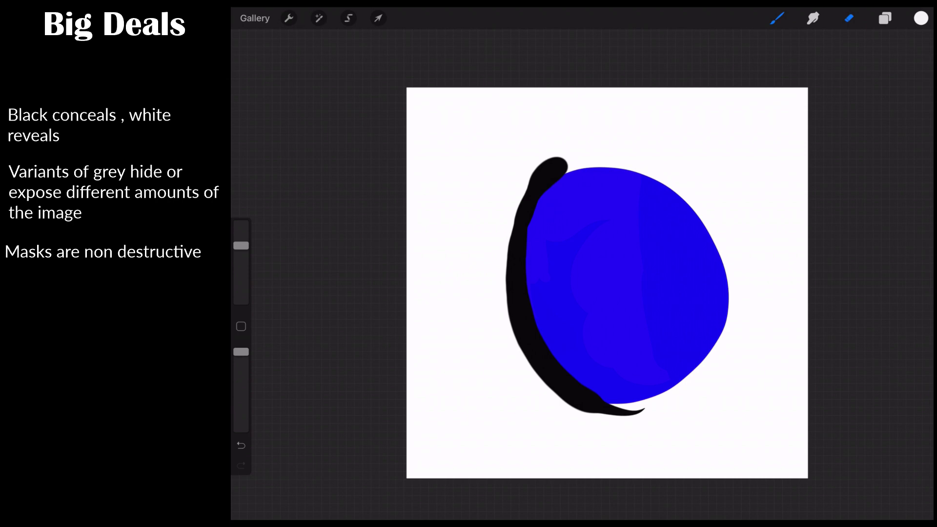